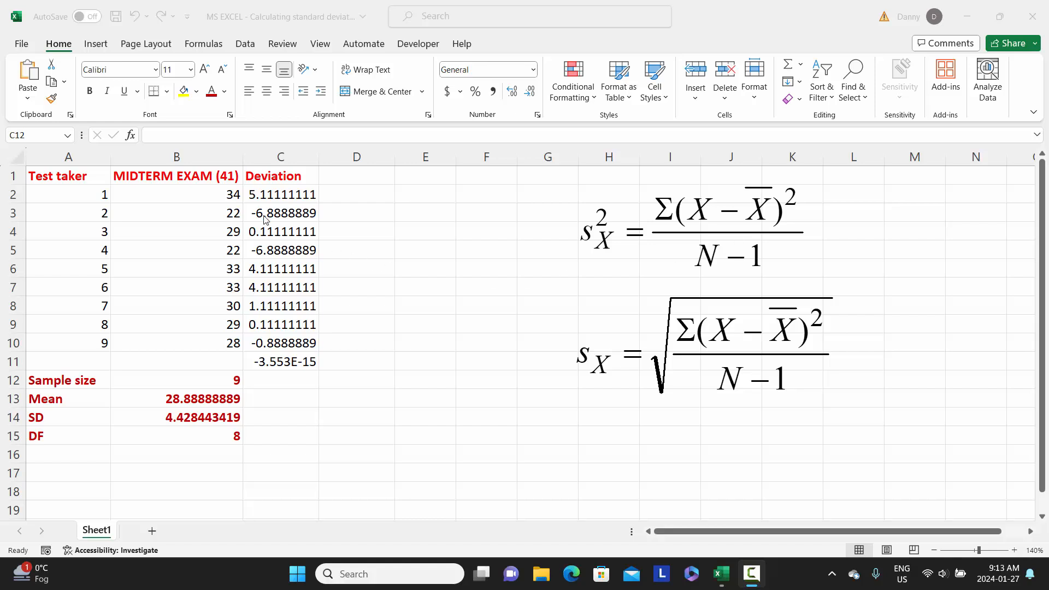
- Enter the header "Deviation2" in cell D1 and format its 2 as superscript
click(352, 180)
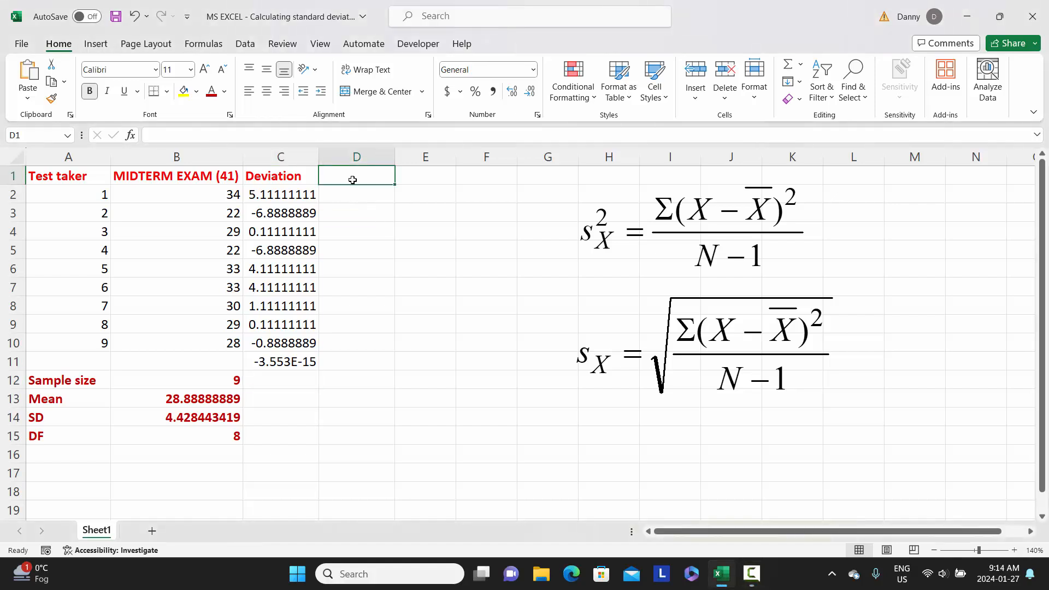
text(D)
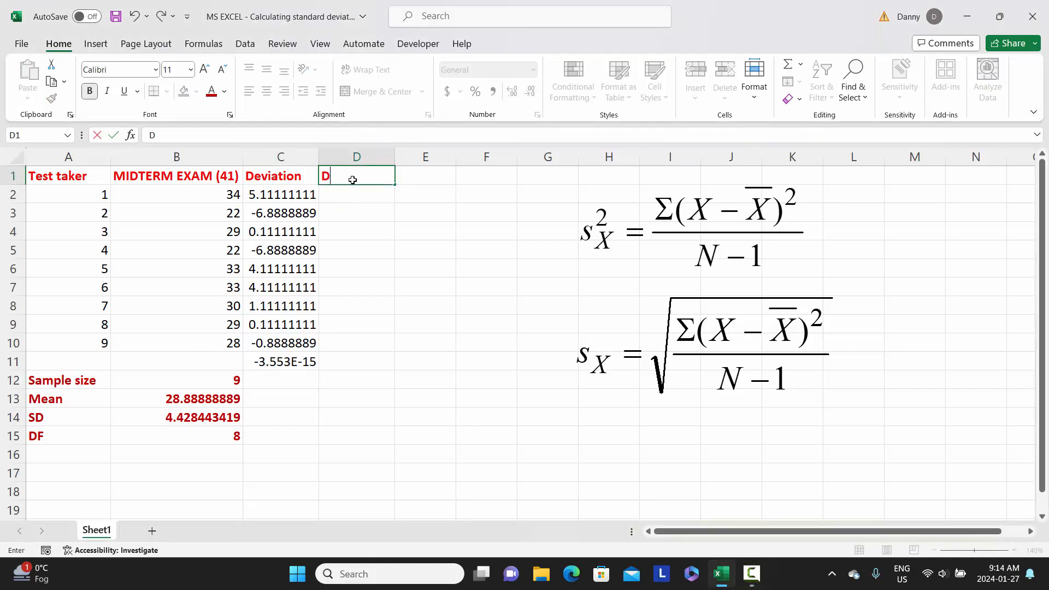
text(eviation2)
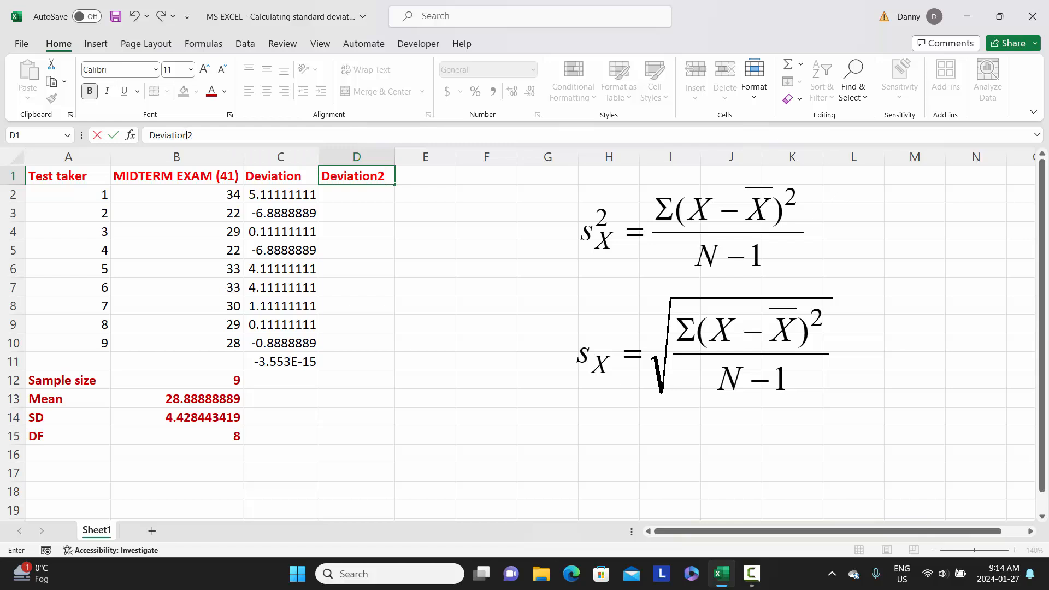
drag(188, 135, 193, 135)
click(230, 115)
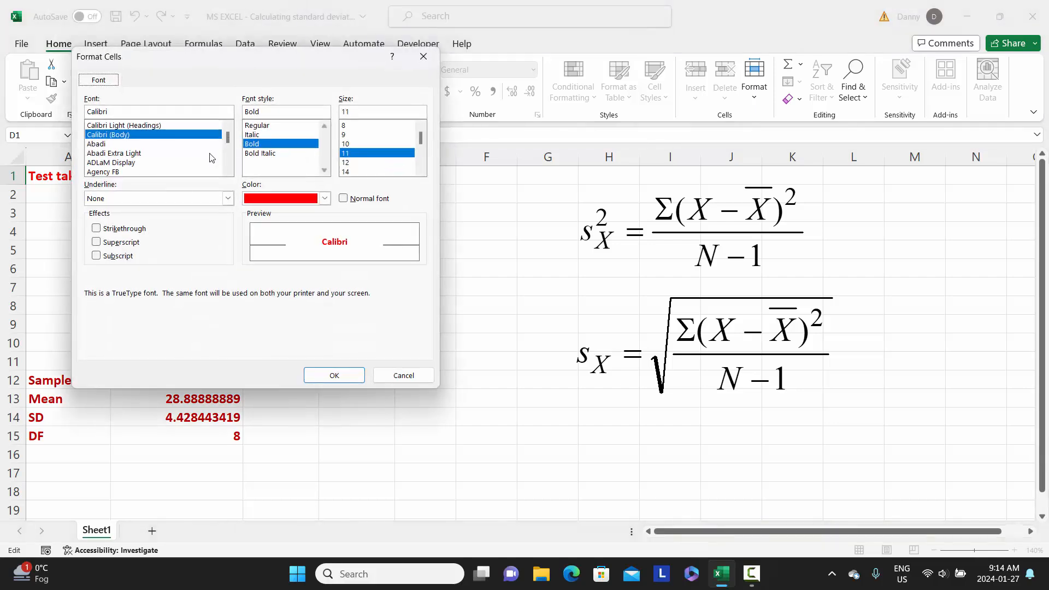
click(120, 242)
click(334, 376)
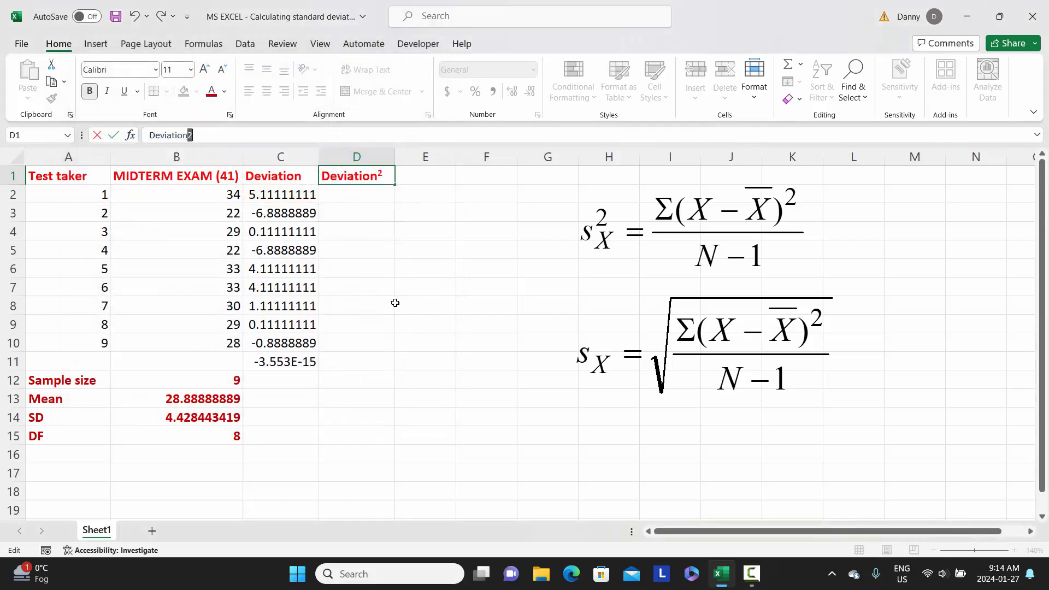
click(395, 303)
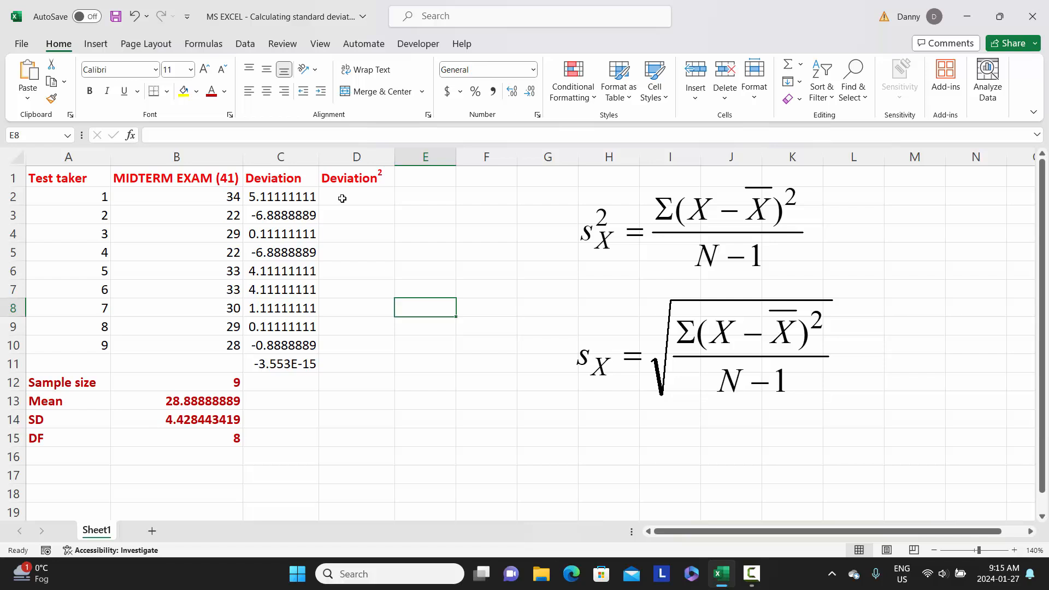
- Square the first deviation in D2 with =C2^2 and fill the formula down to D10
click(342, 199)
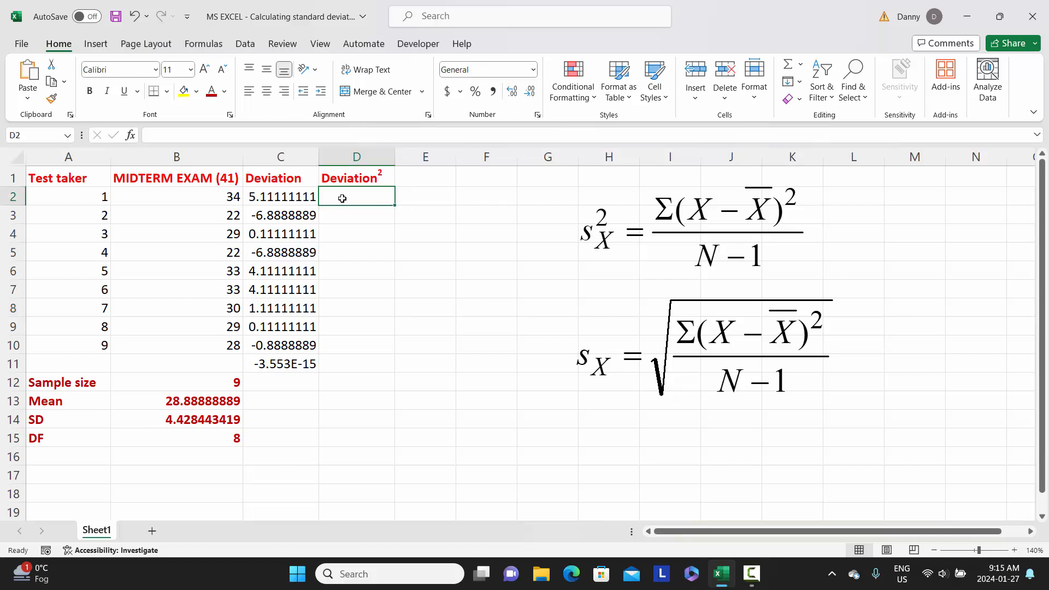
text(=)
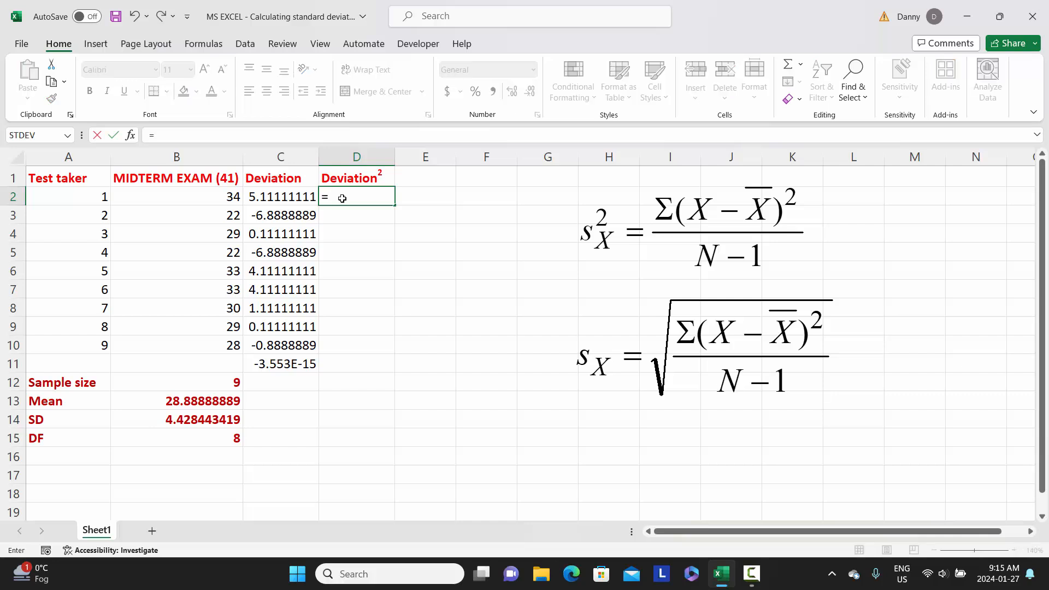
click(277, 198)
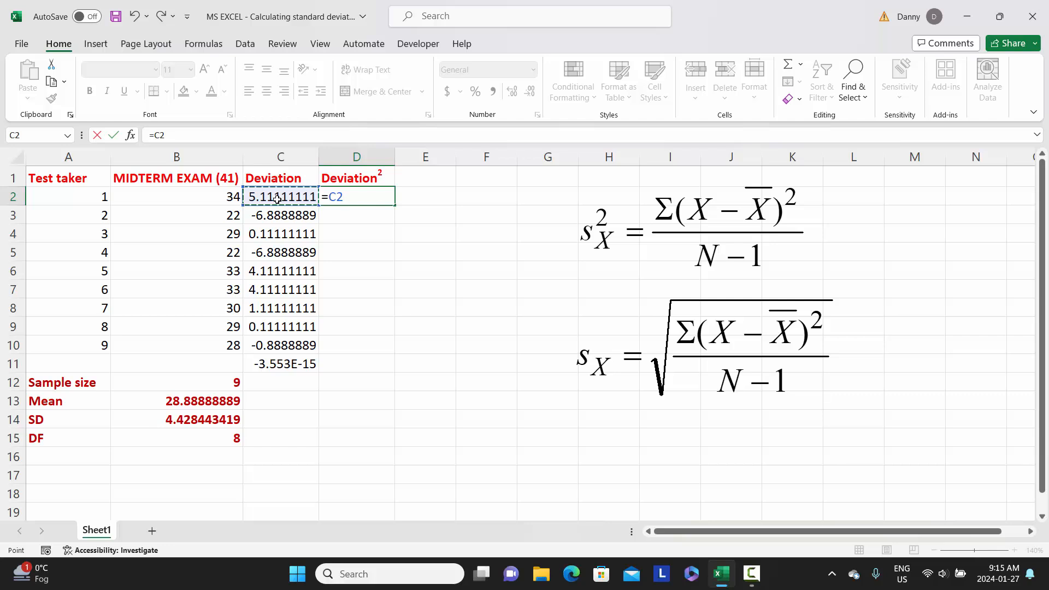
text(^2)
key(Return)
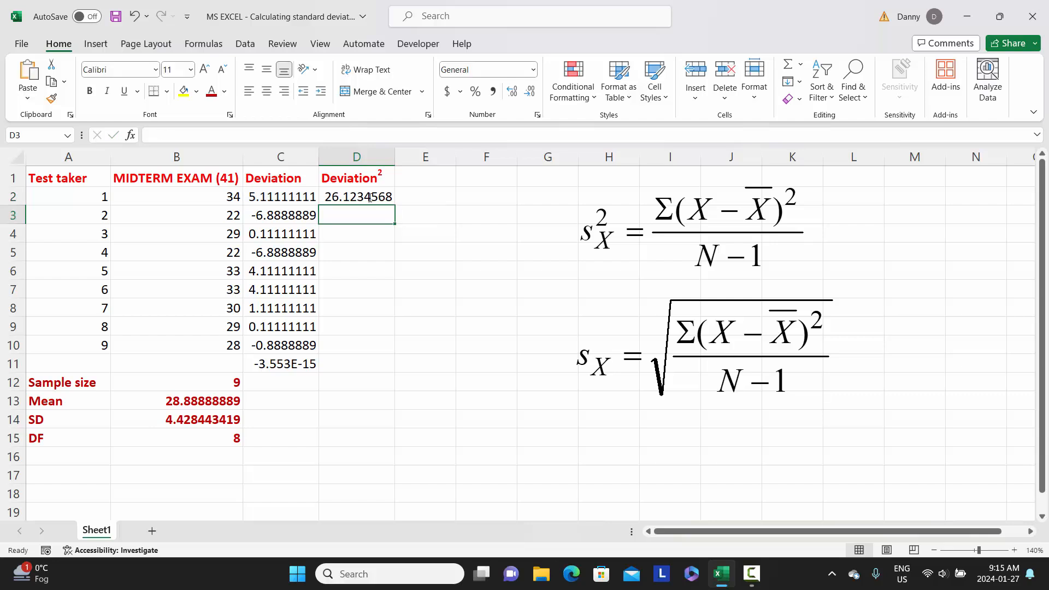
click(369, 198)
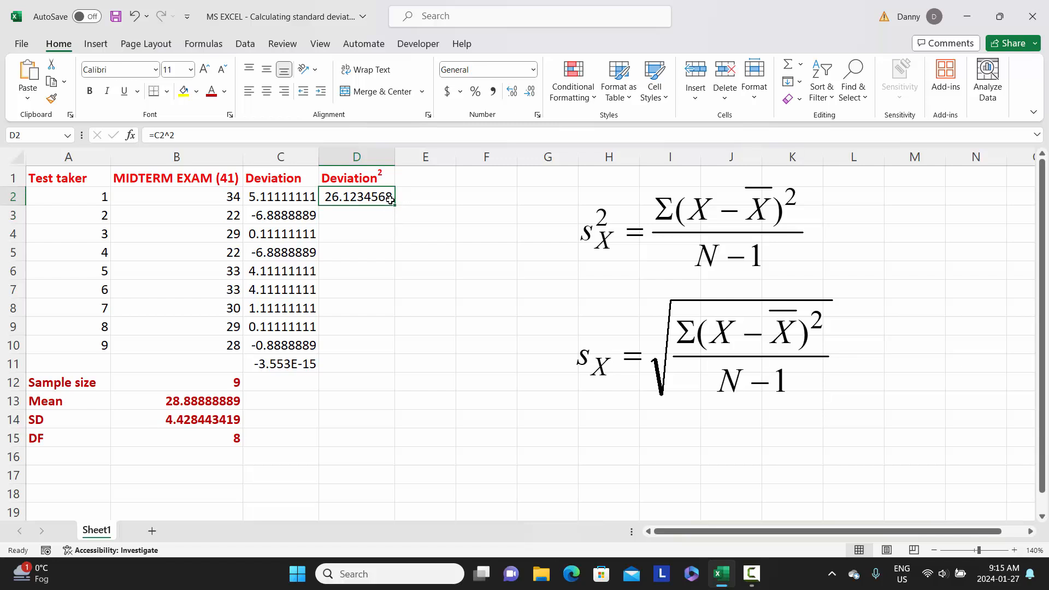
drag(393, 204, 391, 351)
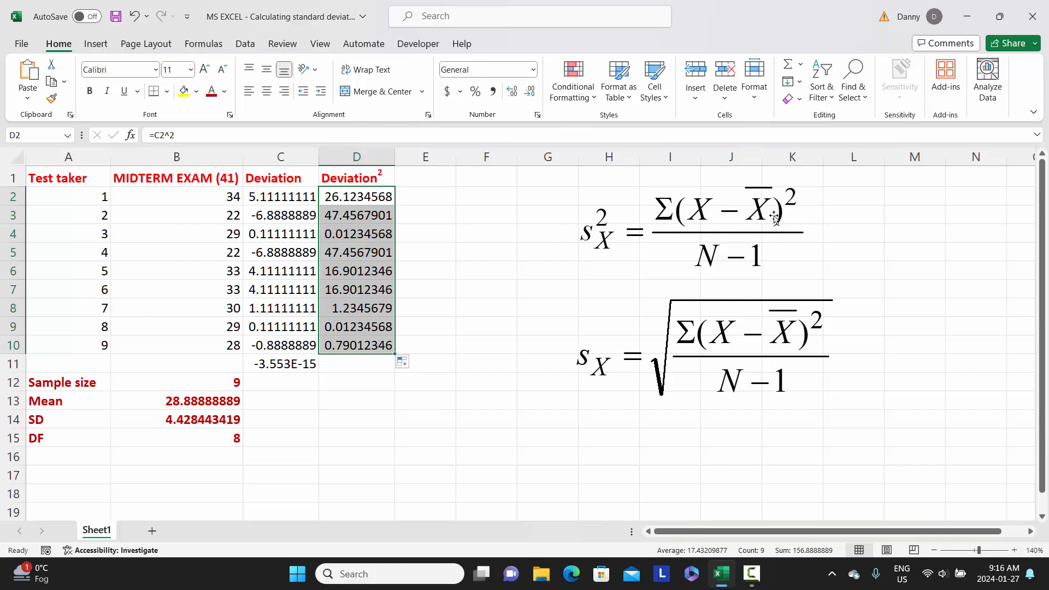
- Copy the SUM formula from C11 across to D11 to total the squared deviations
click(349, 367)
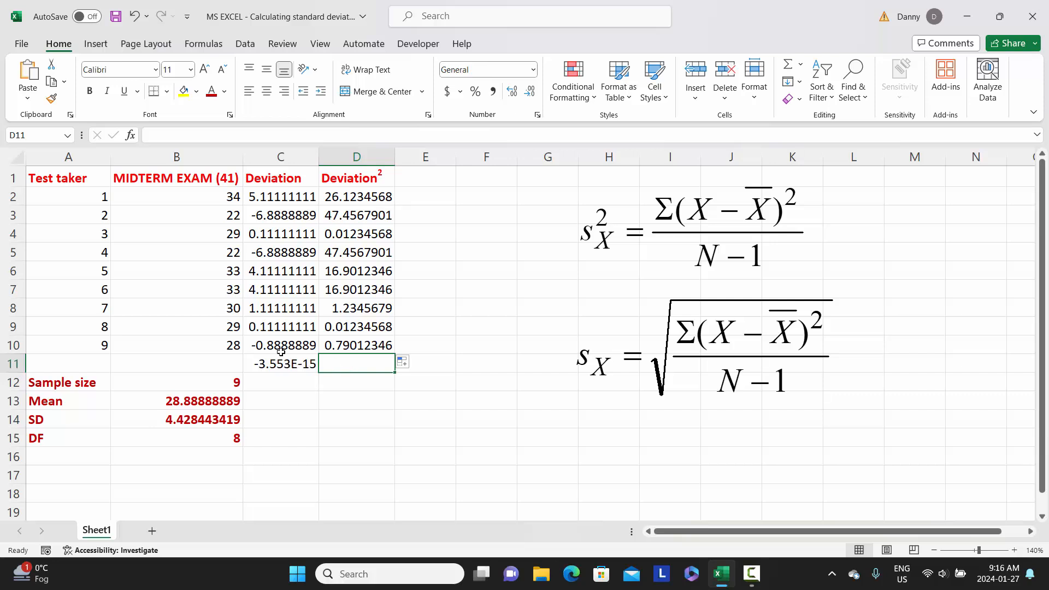
click(269, 366)
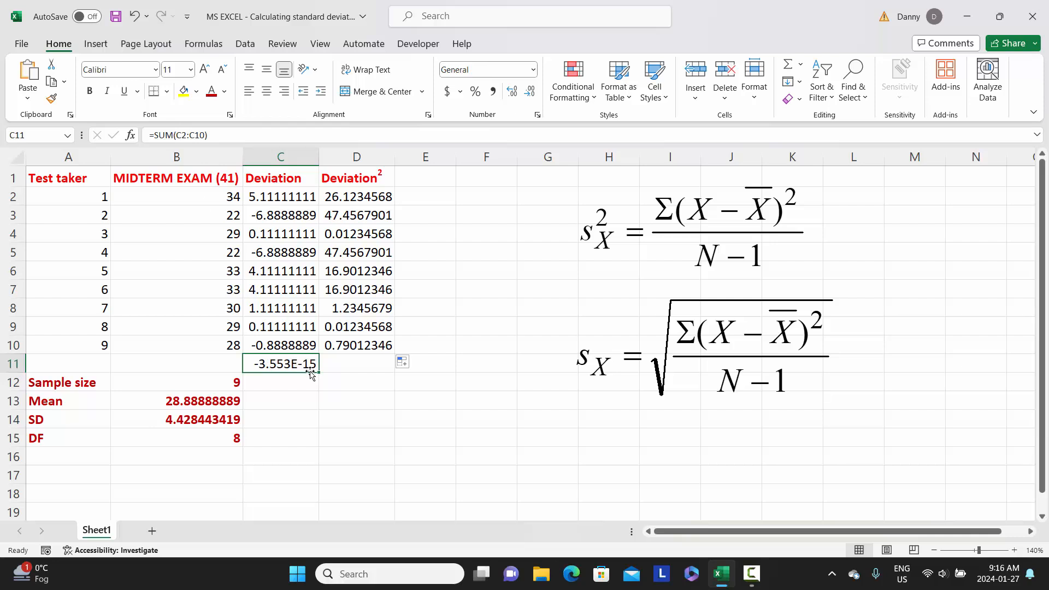
drag(318, 372, 358, 371)
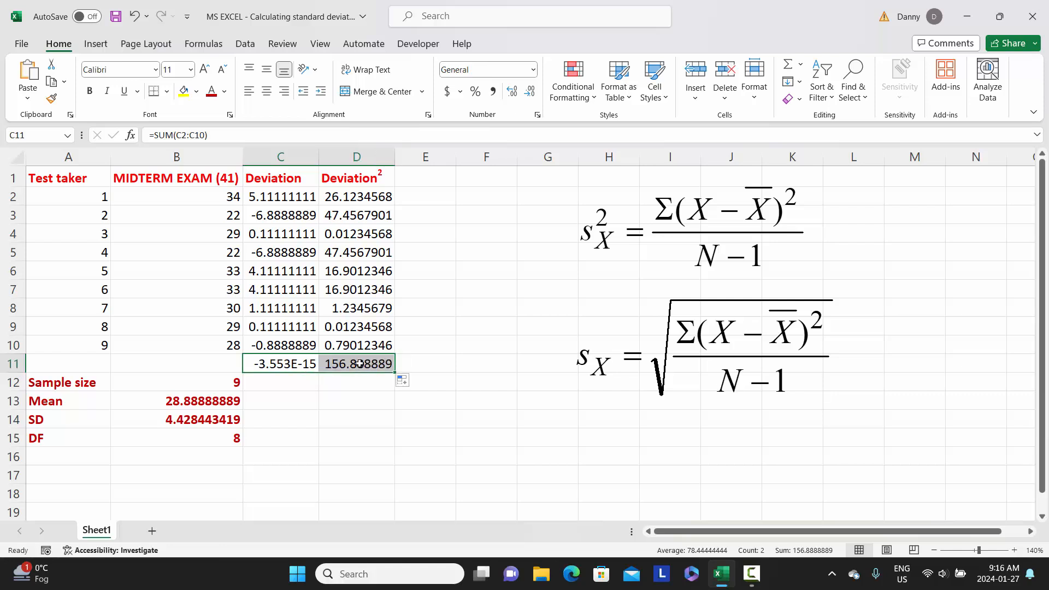
- Format the squared-deviation total in D11 as bold with dark red font colour
click(360, 363)
click(90, 91)
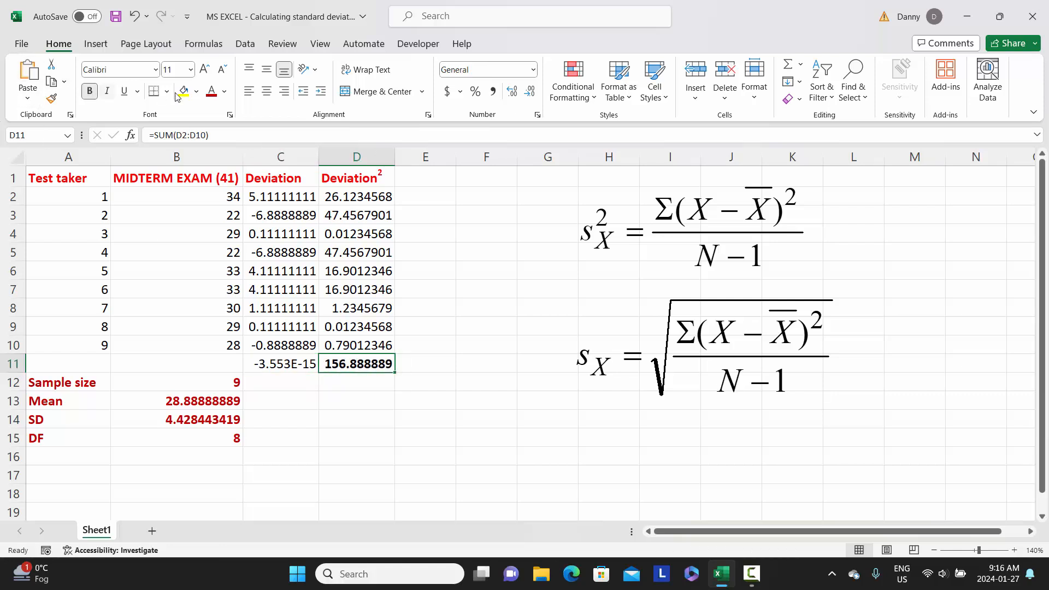
click(224, 92)
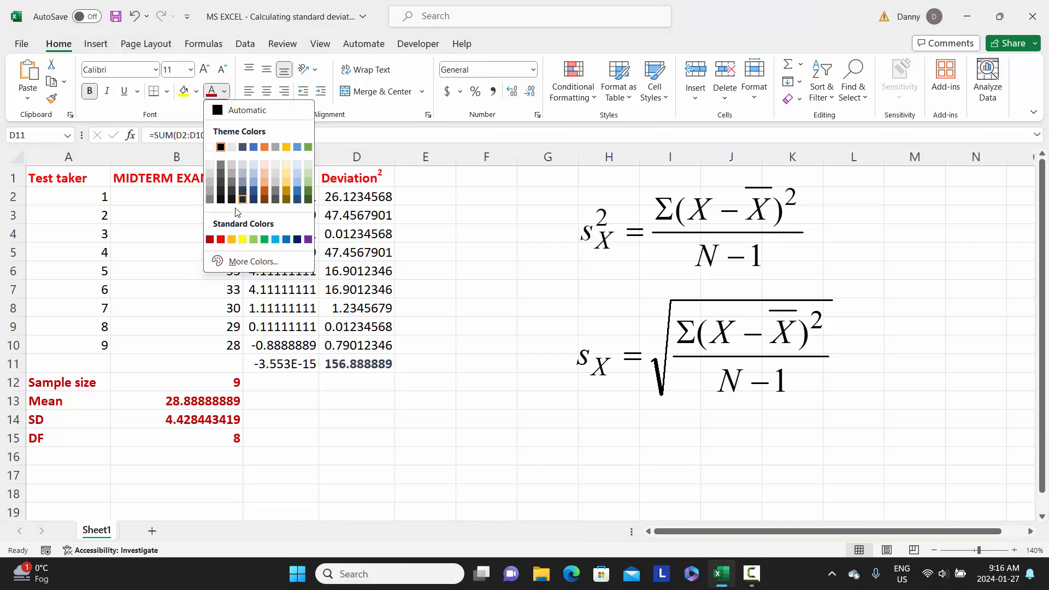
click(210, 238)
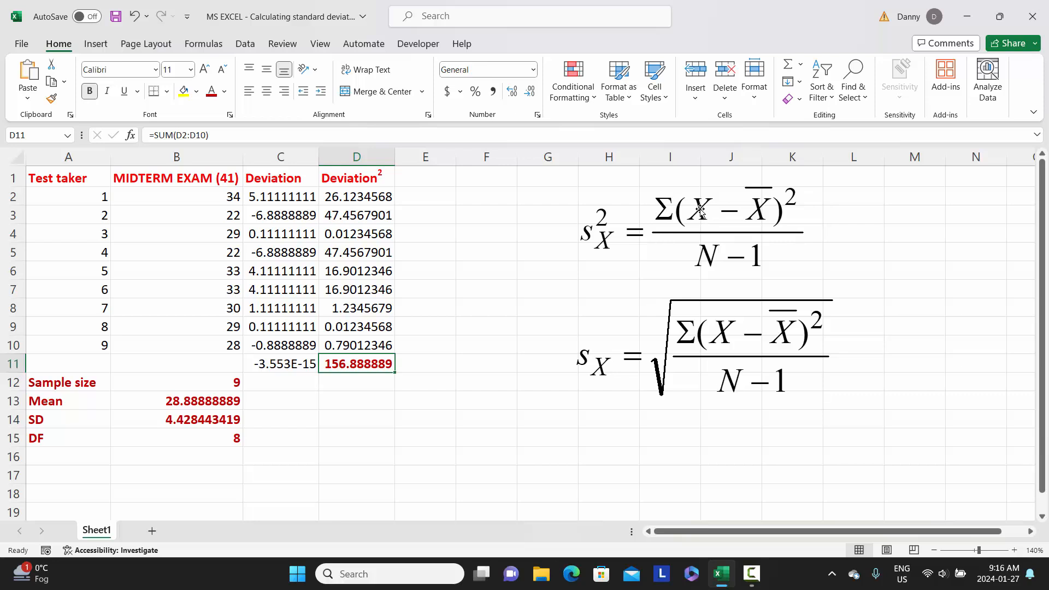
- Enter the header "Variance" in cell E1
click(410, 180)
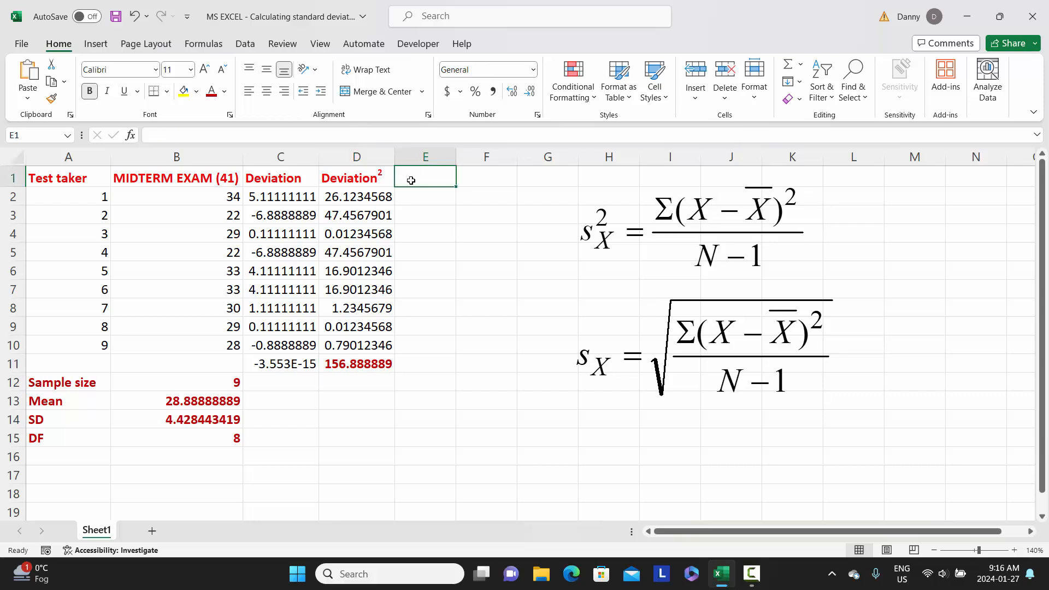
text(Variance)
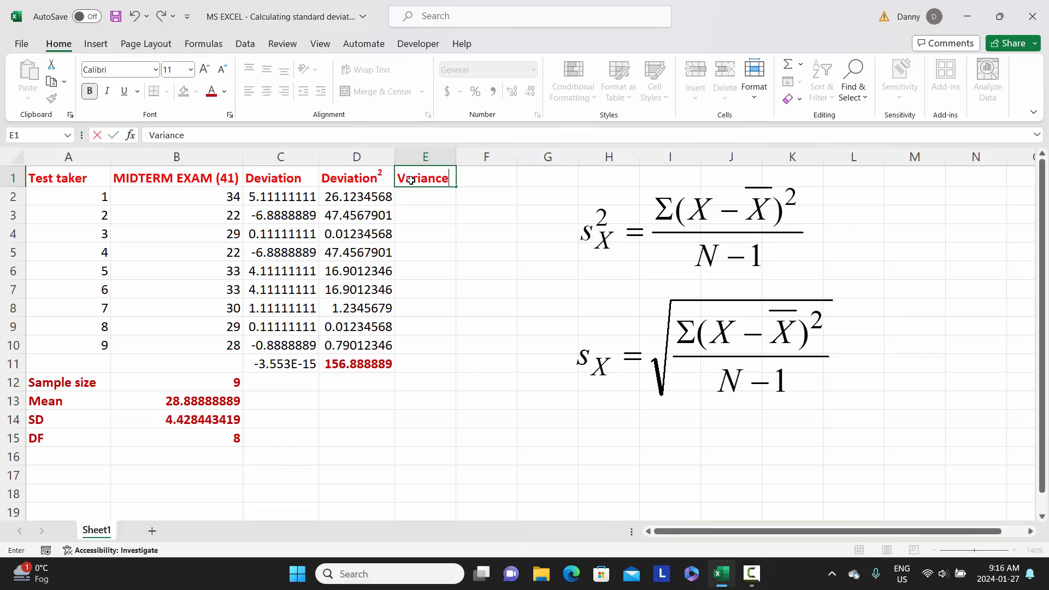
key(Return)
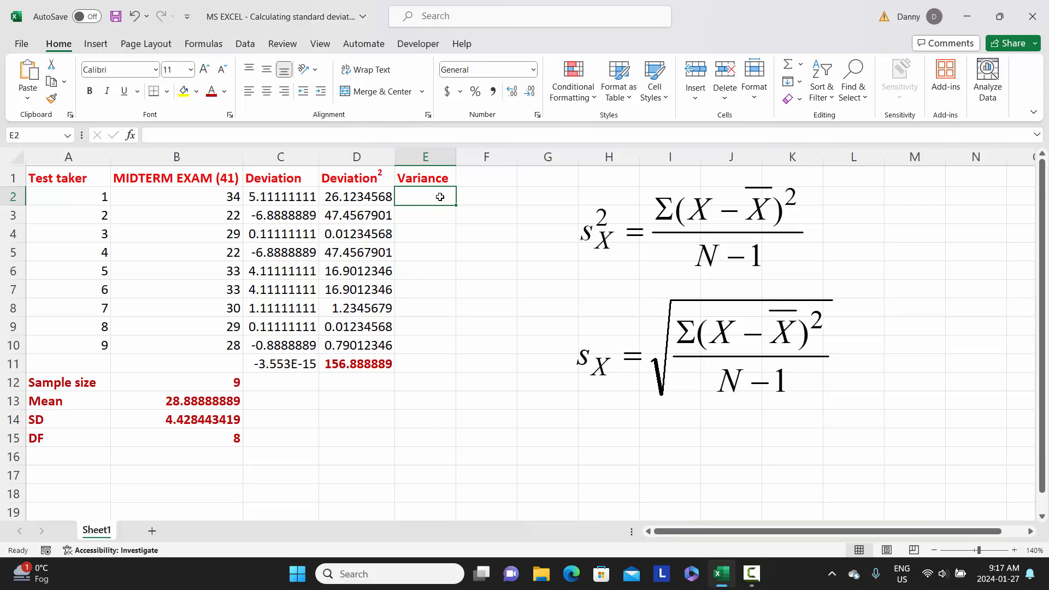
- Calculate the variance in E2 by dividing the squared-deviation total by the degrees of freedom, using =D11/B15
text(=)
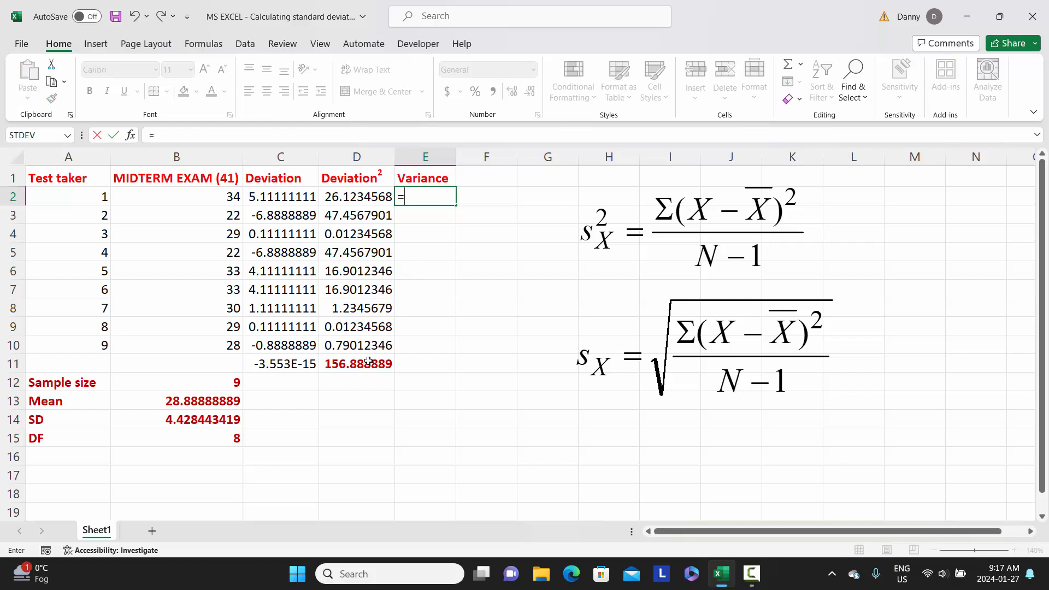
click(369, 362)
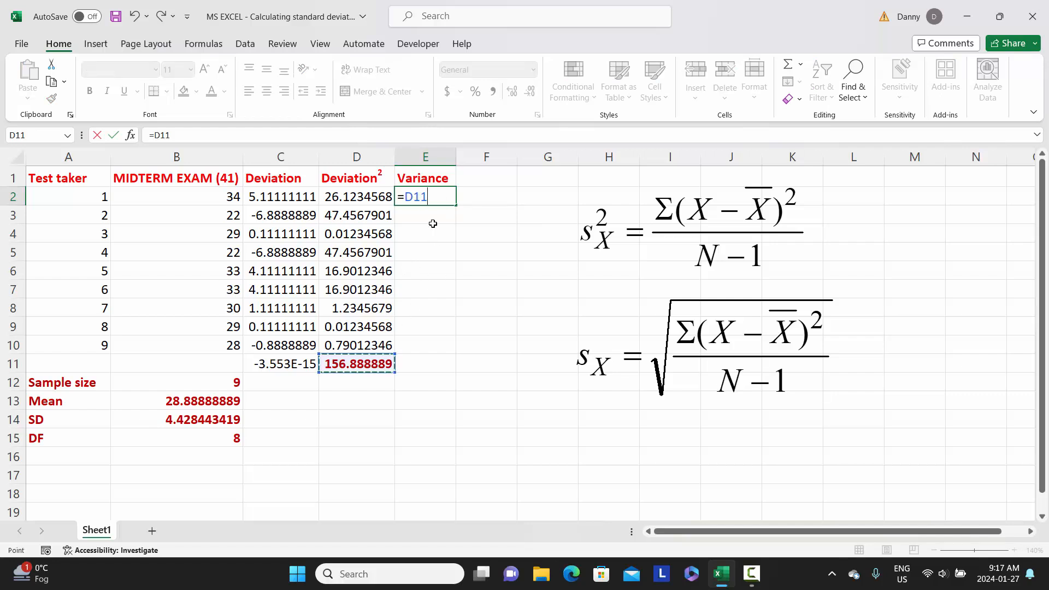
text(/)
click(215, 440)
key(Return)
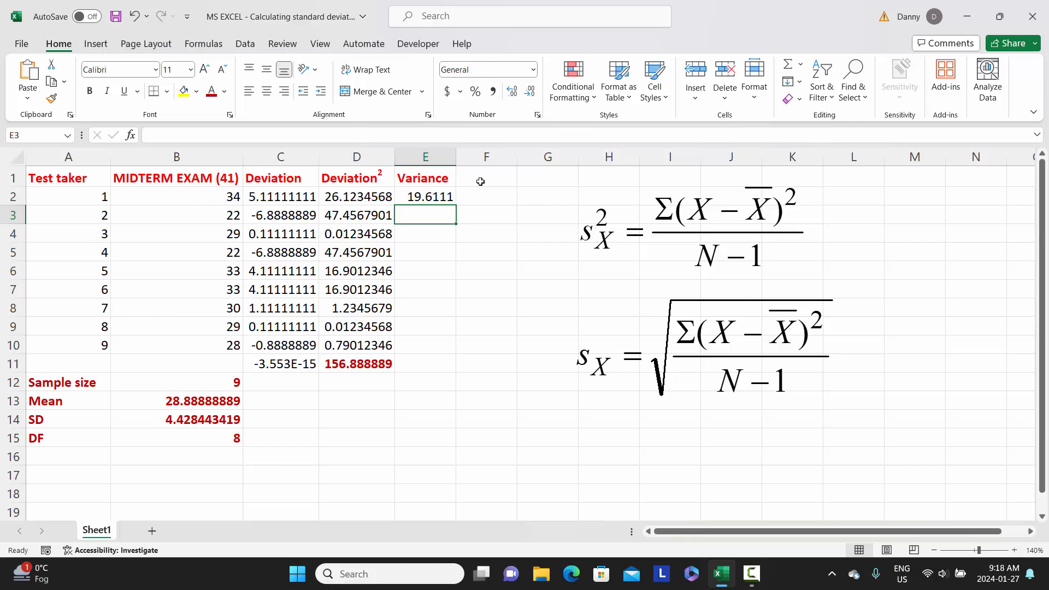
- Enter the header "SD" in cell F1
click(483, 181)
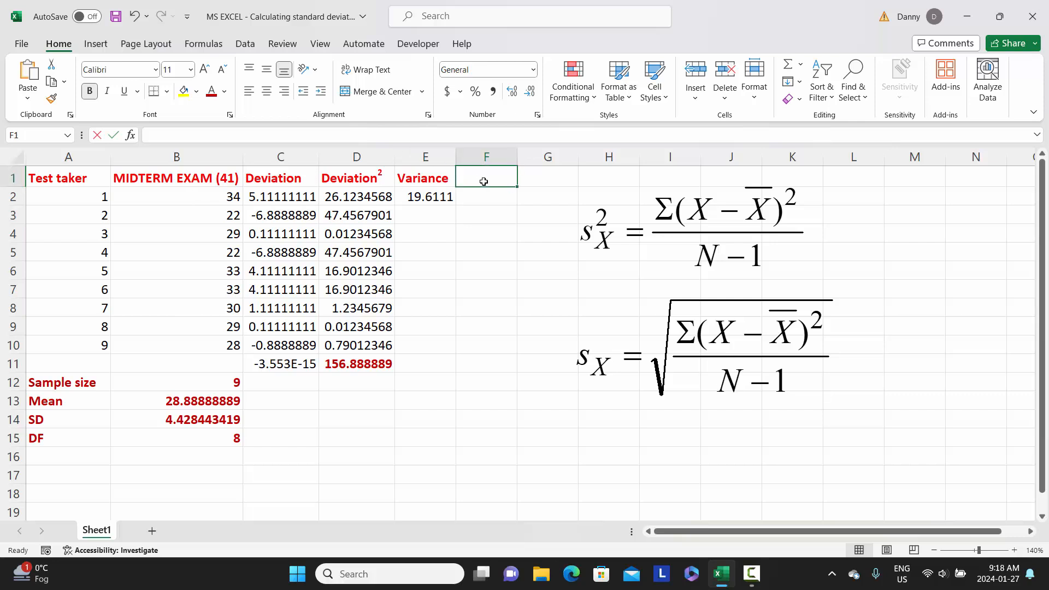
text(SD)
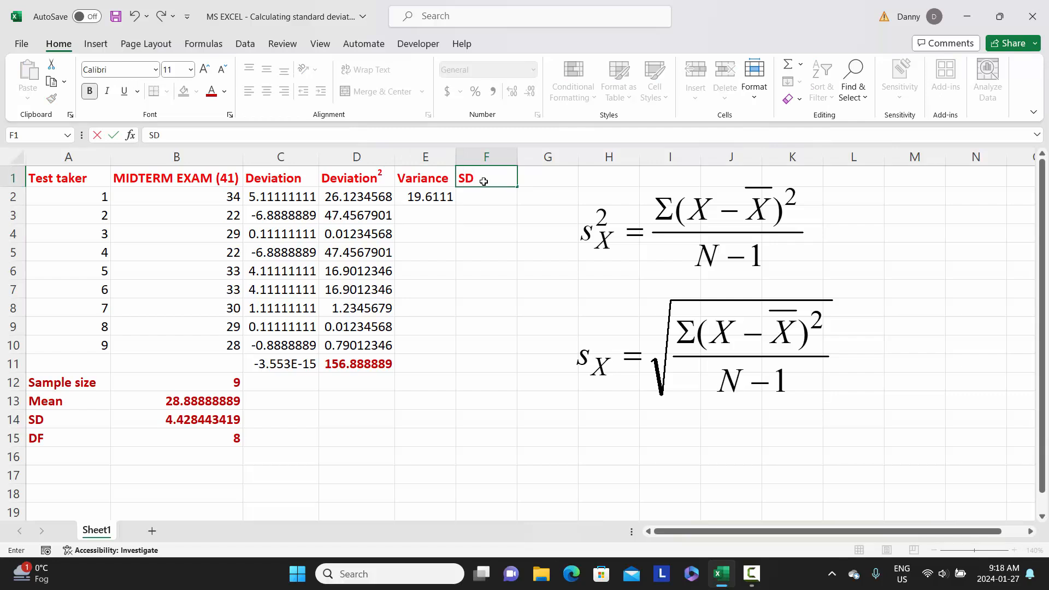
key(Return)
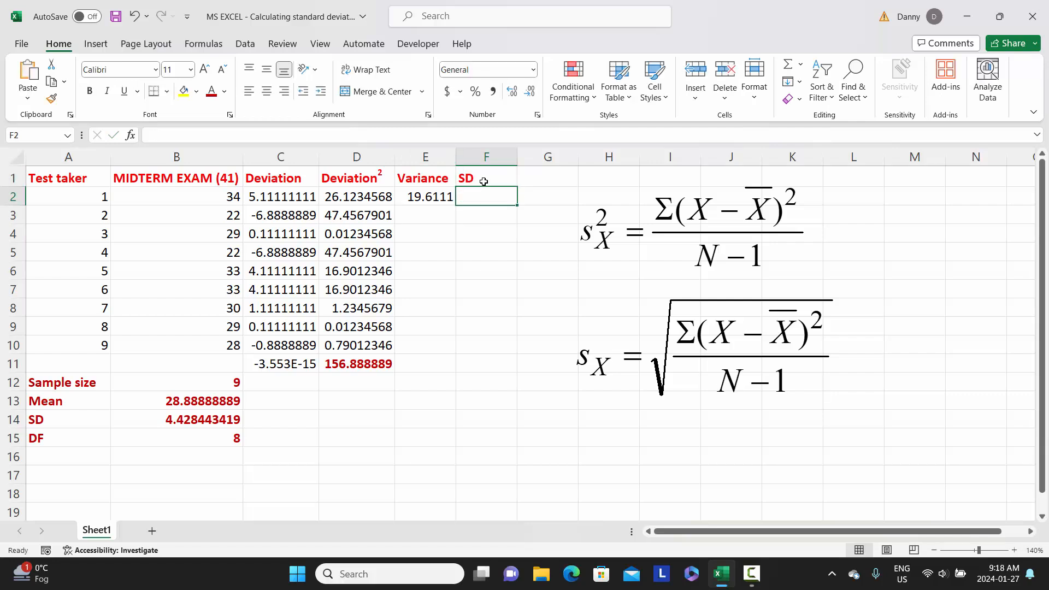
- Calculate the standard deviation in F2 as the square root of the variance, using =sqrt(E2)
text(=)
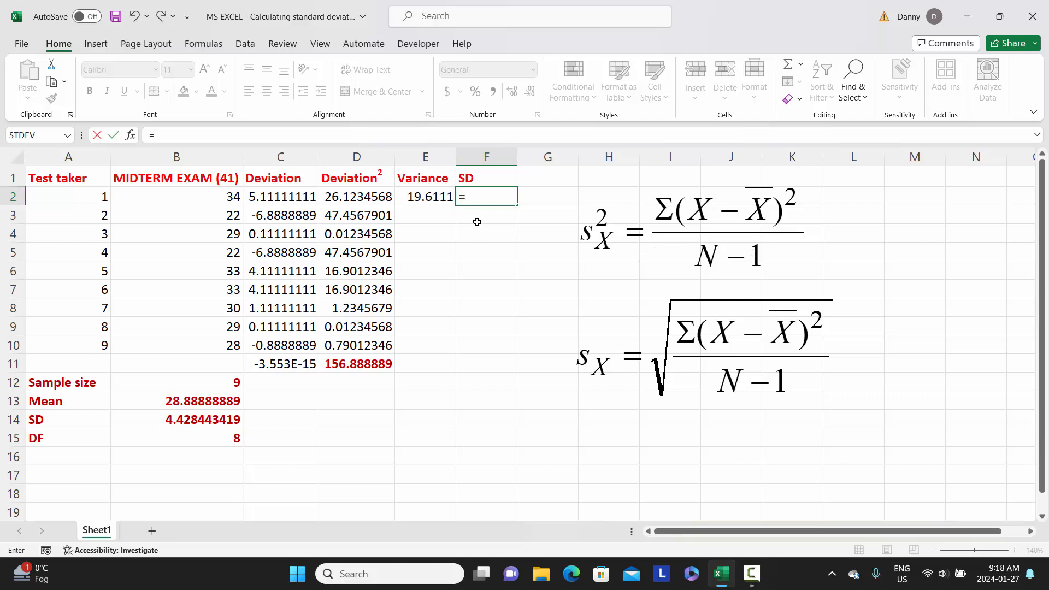
text(sqrt)
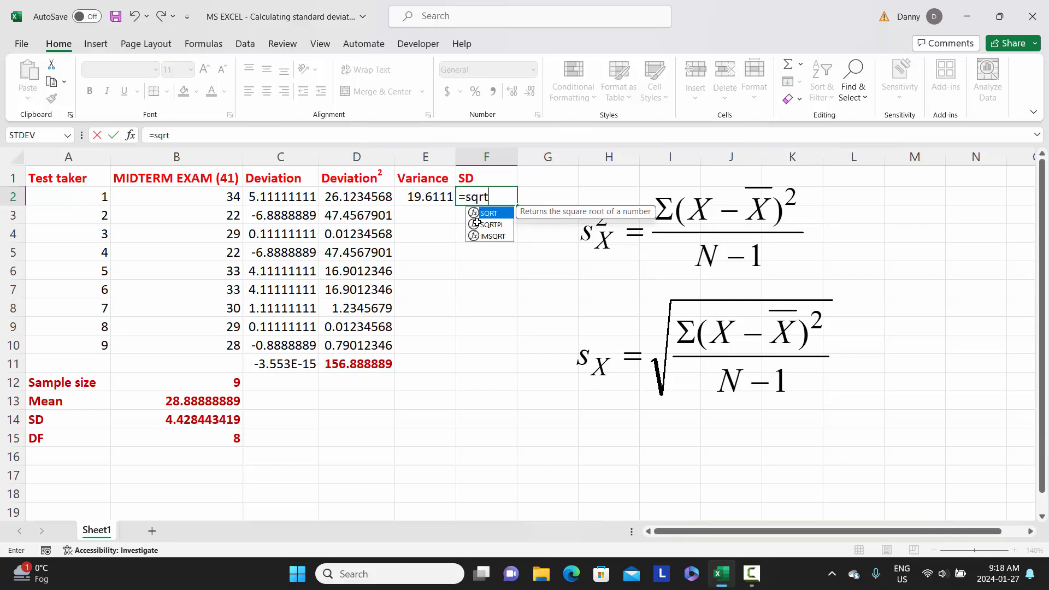
text(()
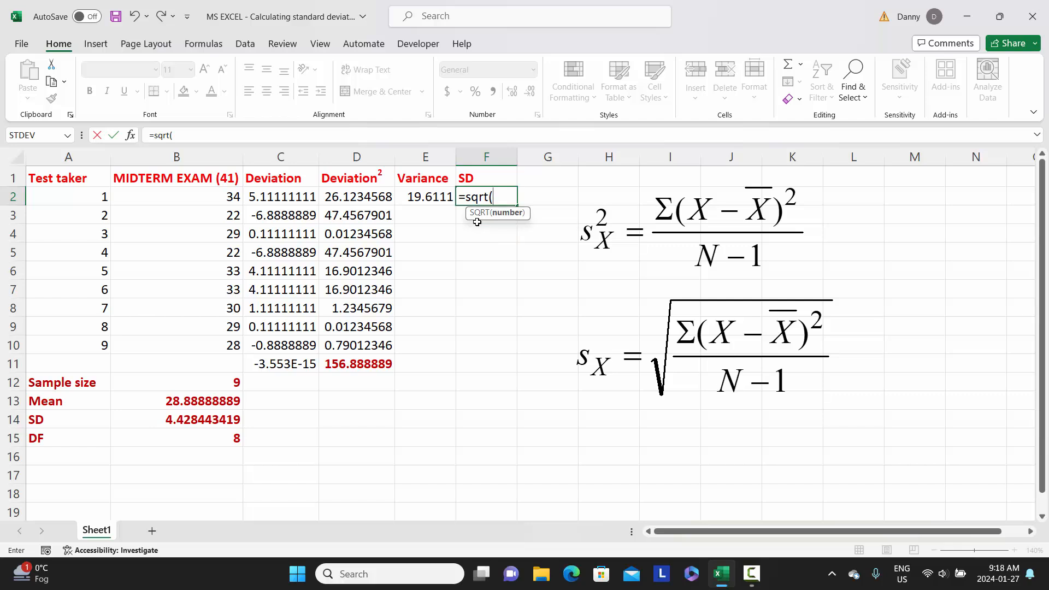
click(416, 196)
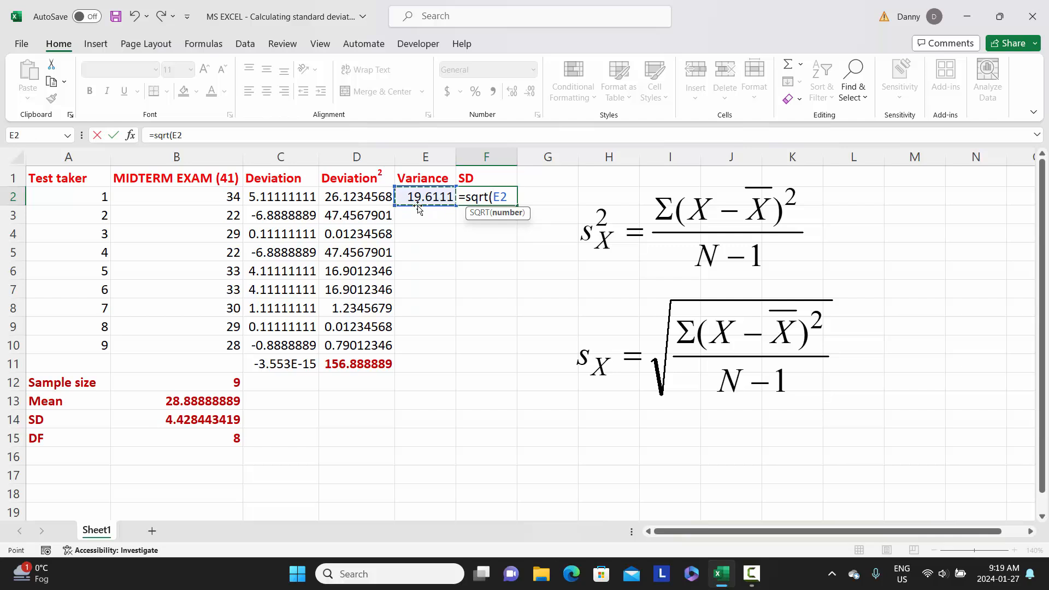
text())
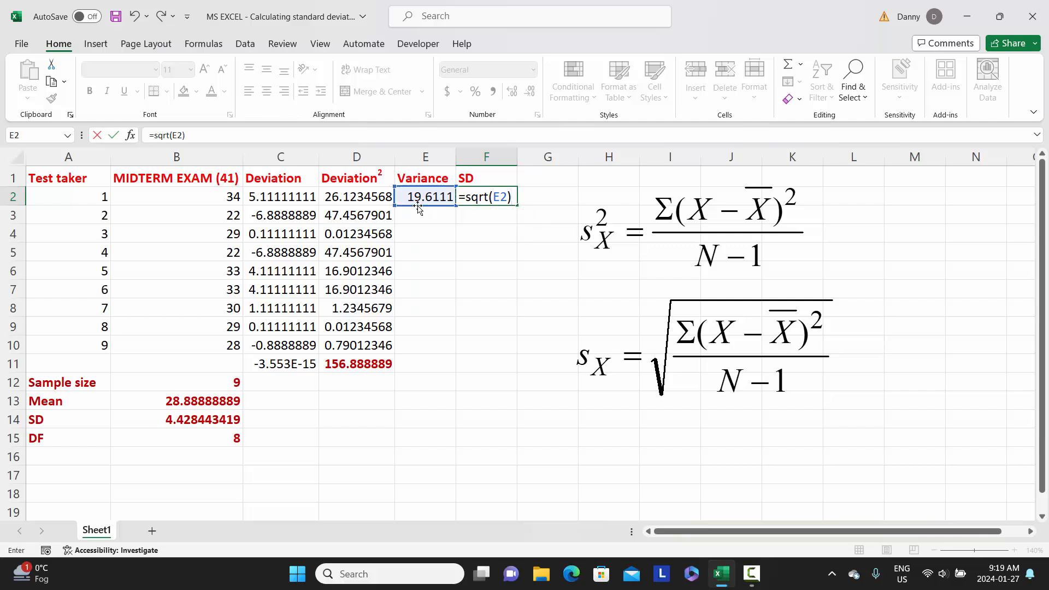
key(Return)
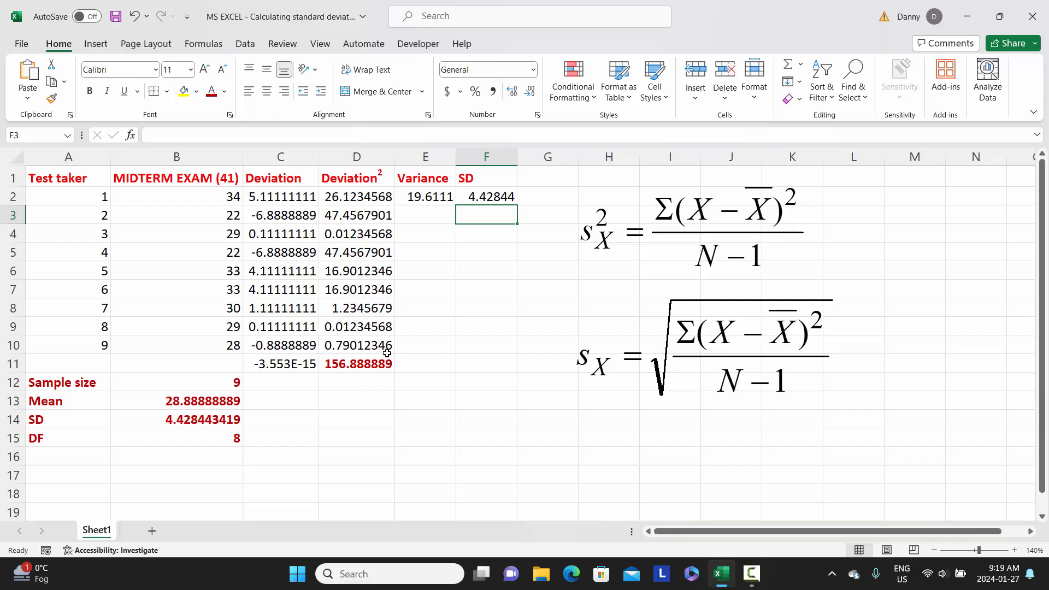
- Enter a second "SD" header in cell G1
click(551, 179)
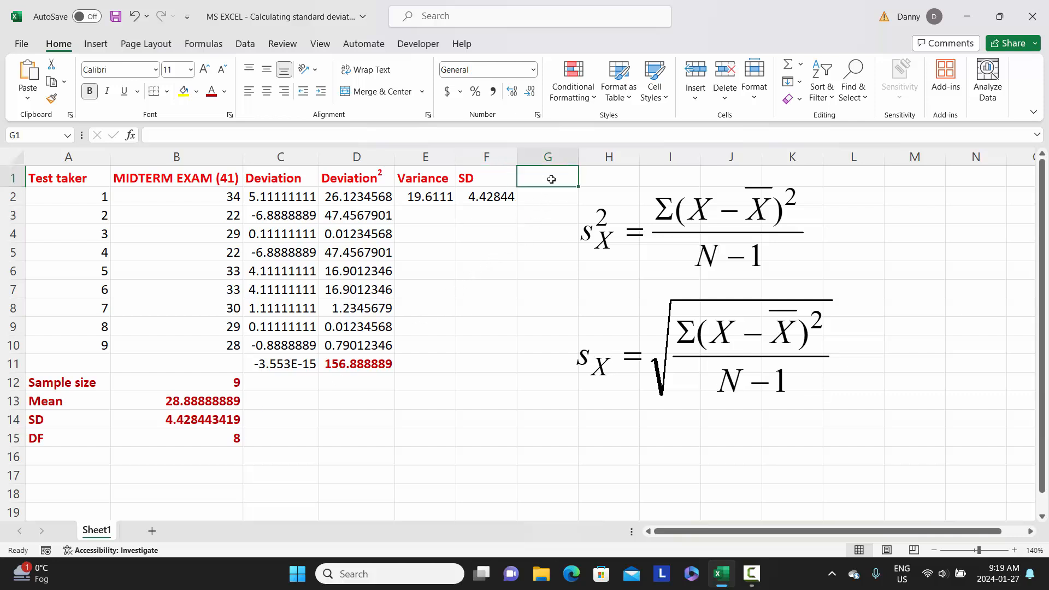
text(SD)
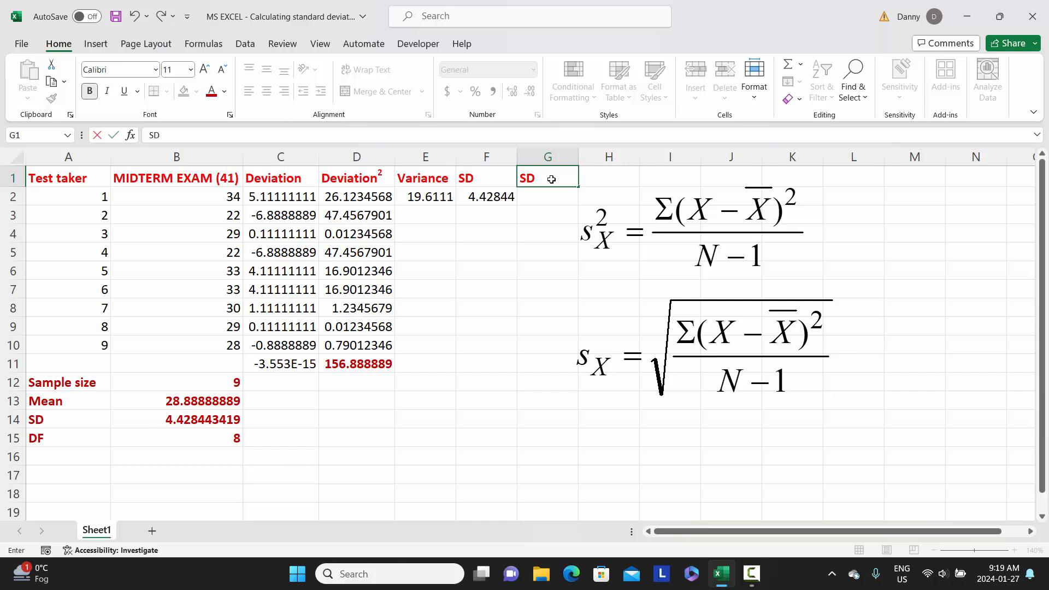
key(Return)
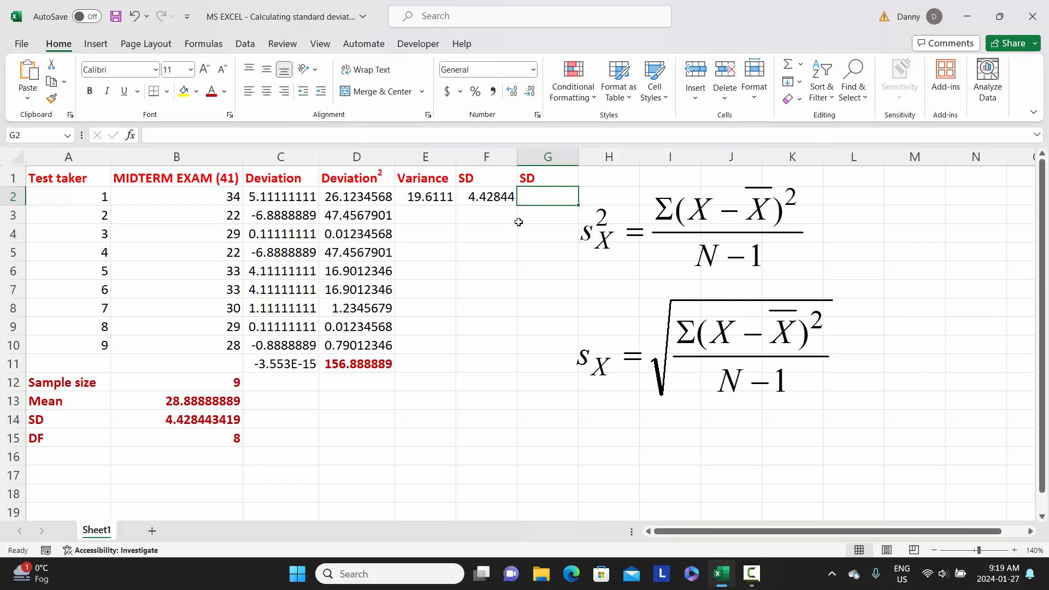
- Calculate the standard deviation in G2 by raising the variance to the power 0.5, using =E2^0.5
text(=)
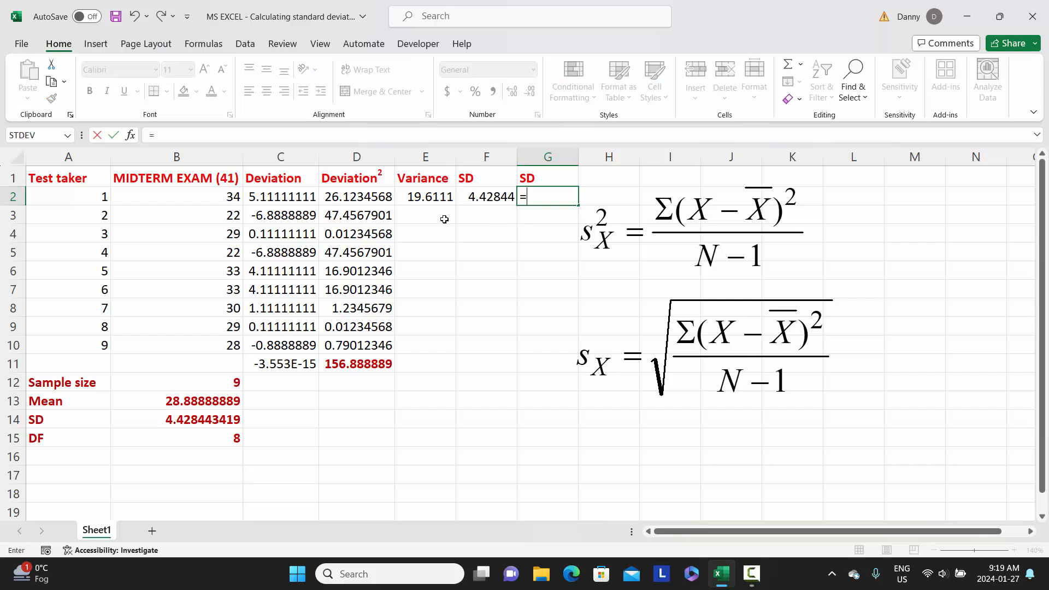
click(418, 196)
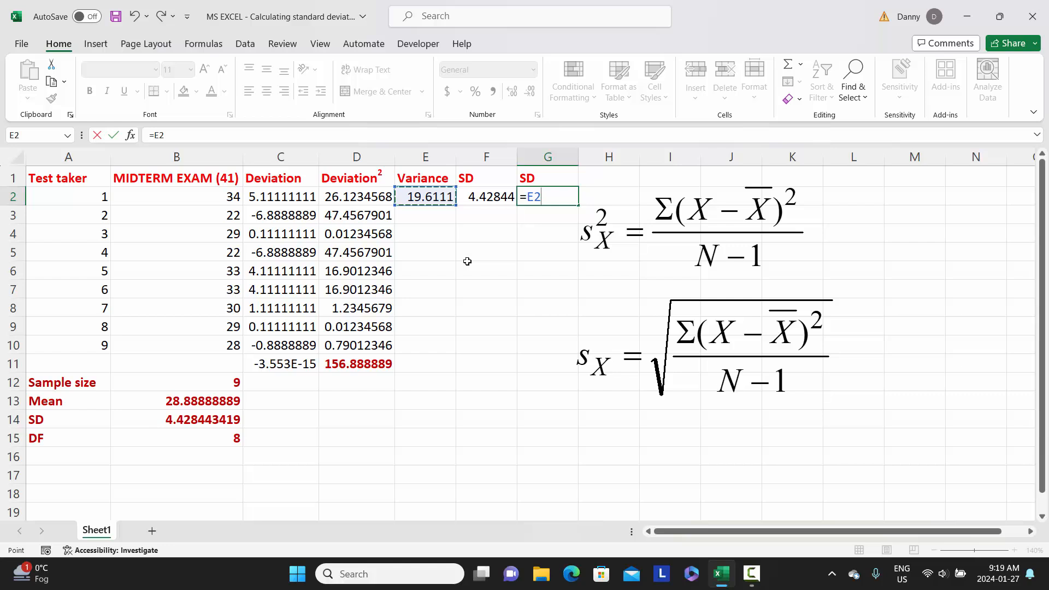
text(^0.5)
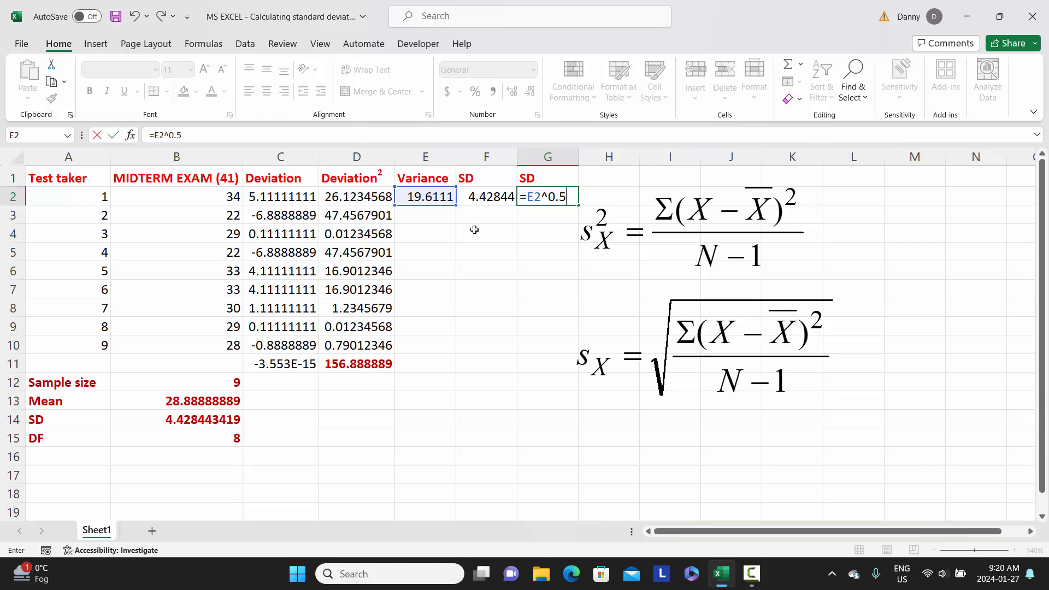
key(Return)
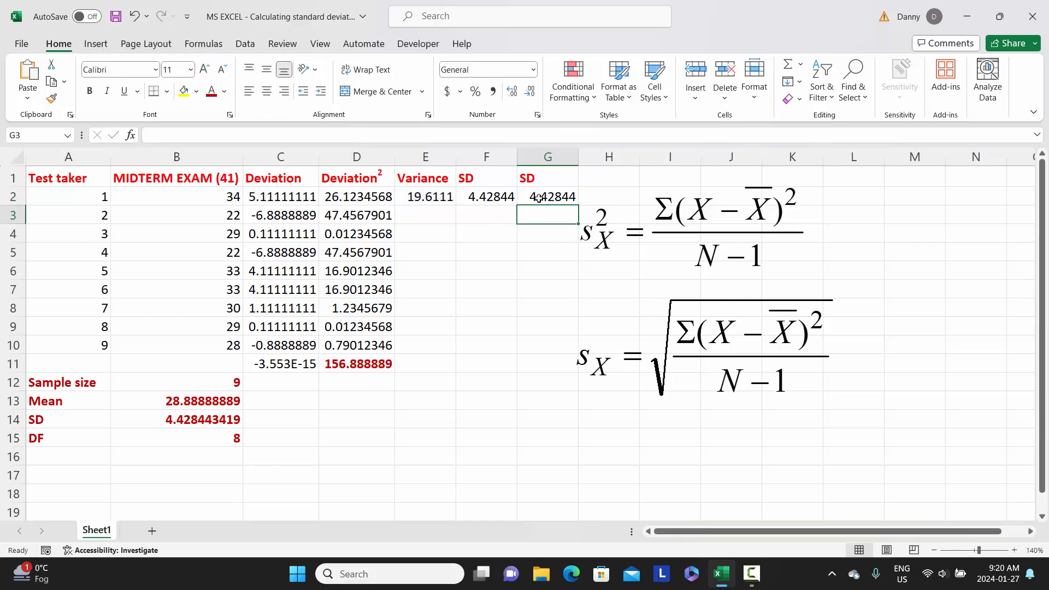
- Compare the standard deviation formulas in F2 and B14
click(495, 197)
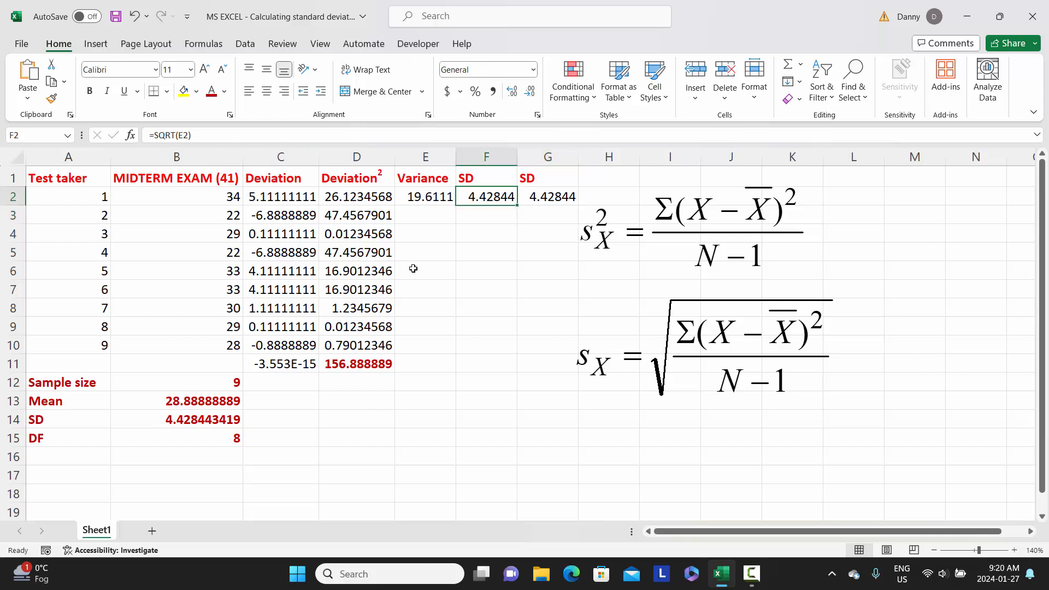
click(182, 422)
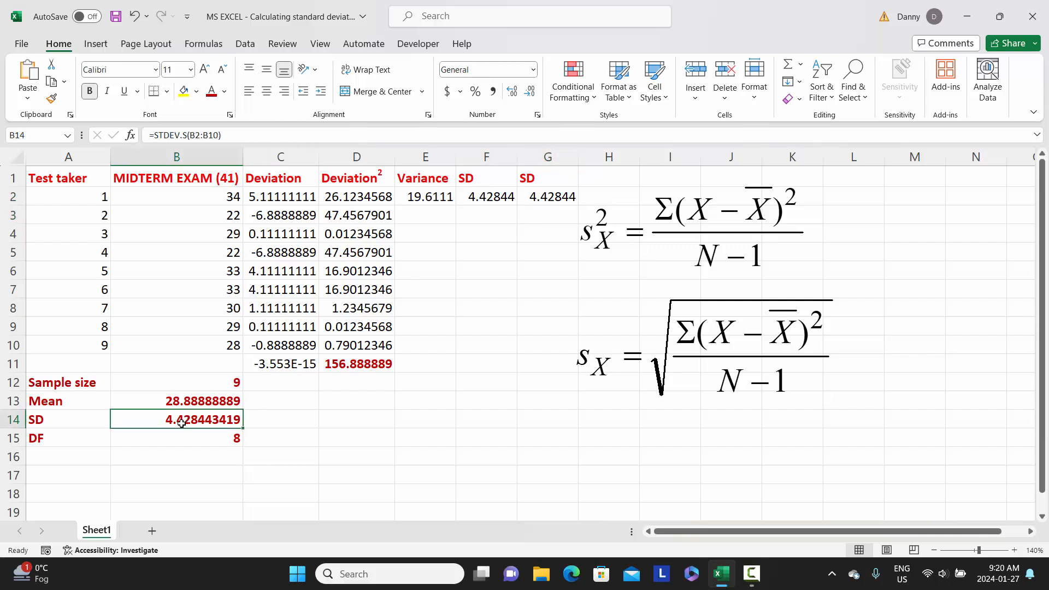